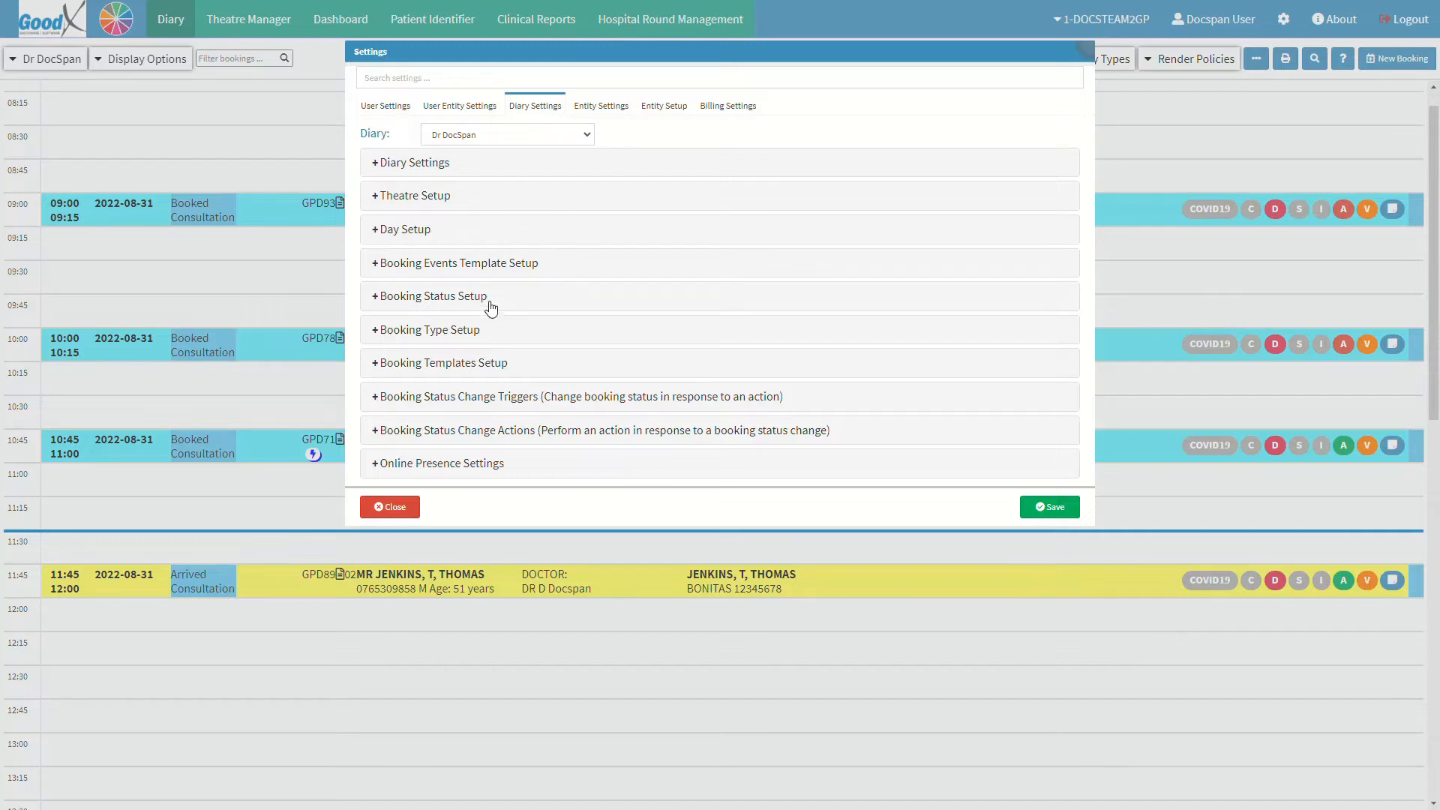
Step: Expand the Online Presence Settings for the diary and open its Entity (Practice) settings
click(457, 465)
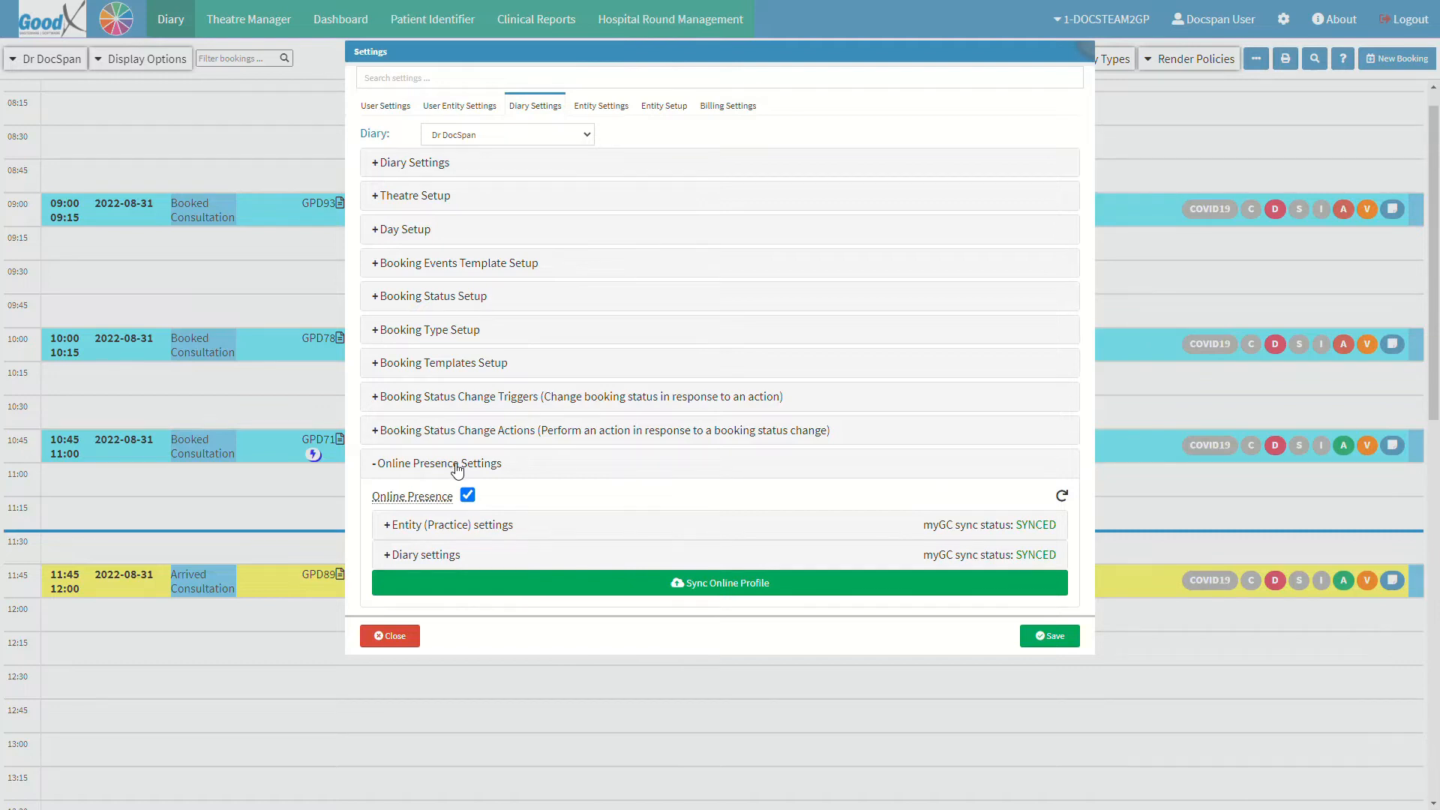
click(468, 496)
click(517, 536)
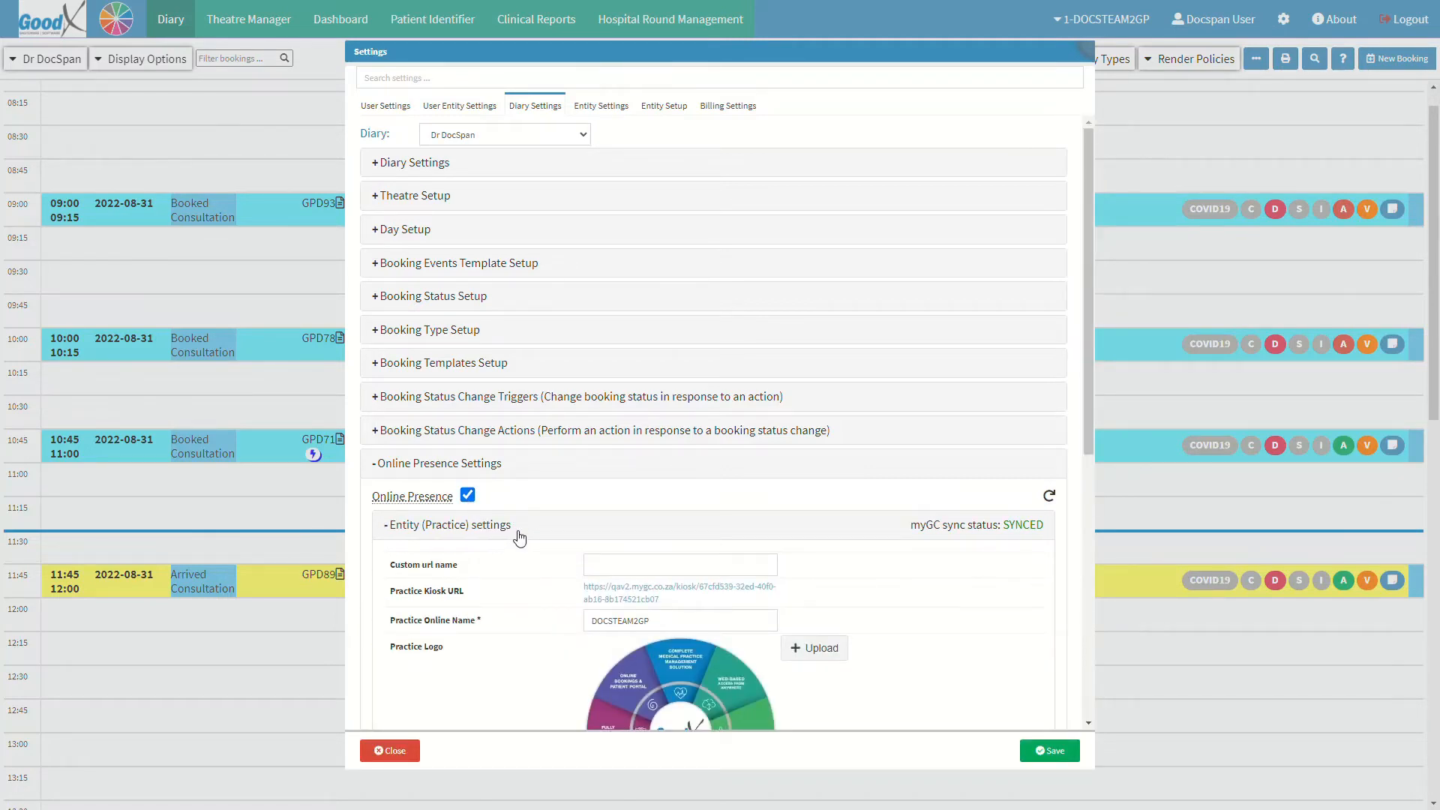
Step: Examine the practice's custom URL, theme colour, contact number and email fields in the Entity (Practice) settings
scroll(519, 537, down, 4)
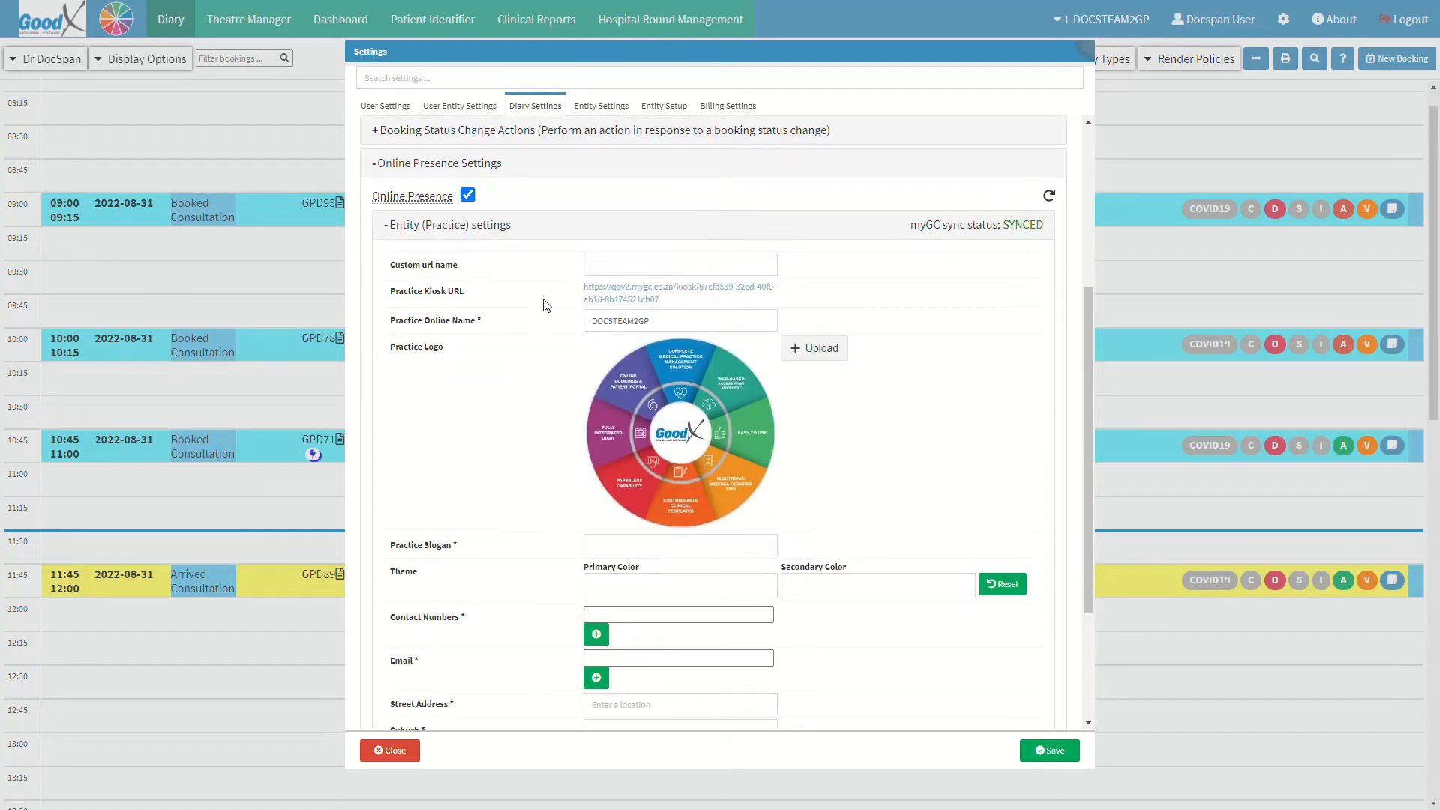
click(589, 265)
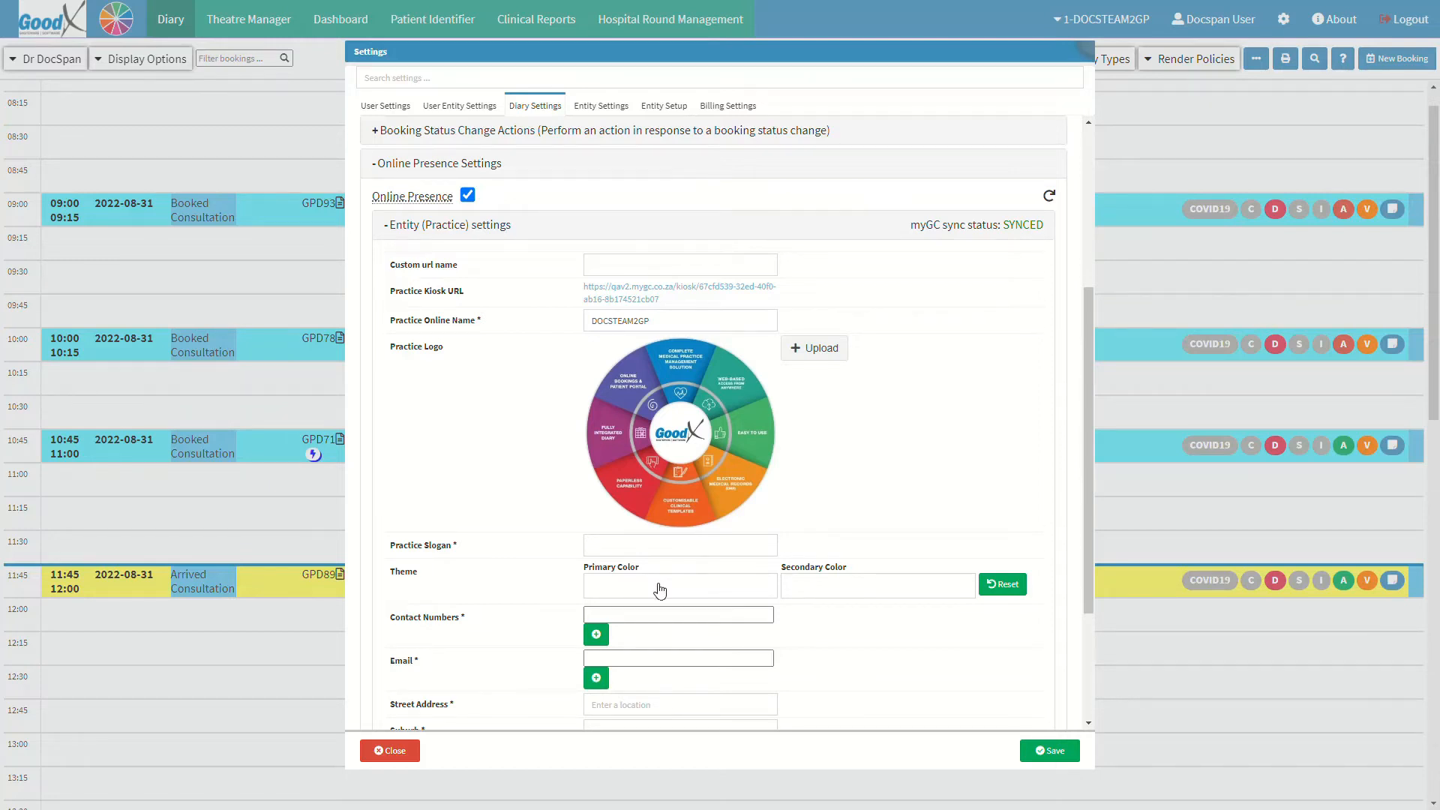
click(862, 584)
click(705, 616)
click(598, 635)
click(616, 656)
click(595, 678)
Step: Examine the practice's street address, suburb, city and GPS location fields
scroll(865, 690, down, 3)
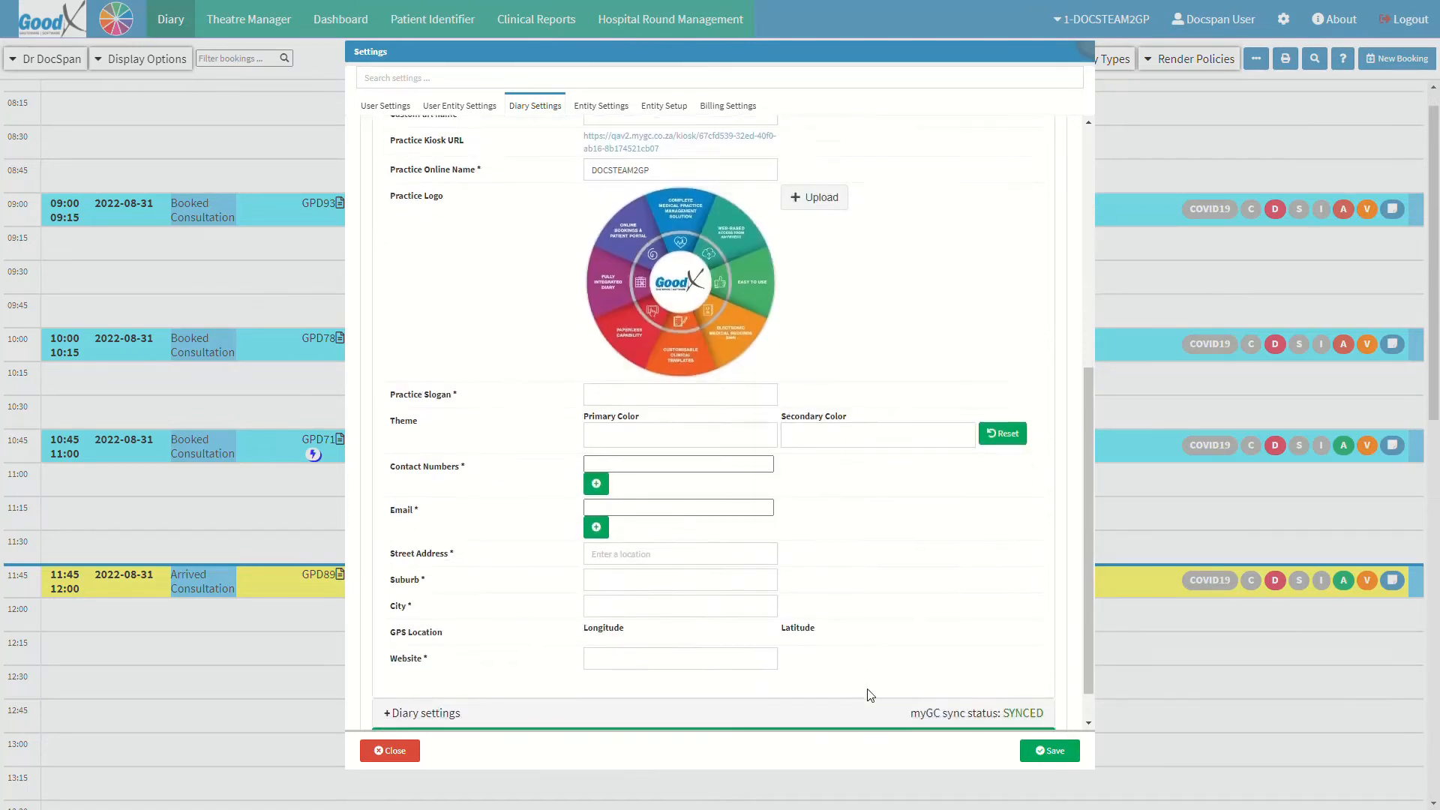
click(669, 512)
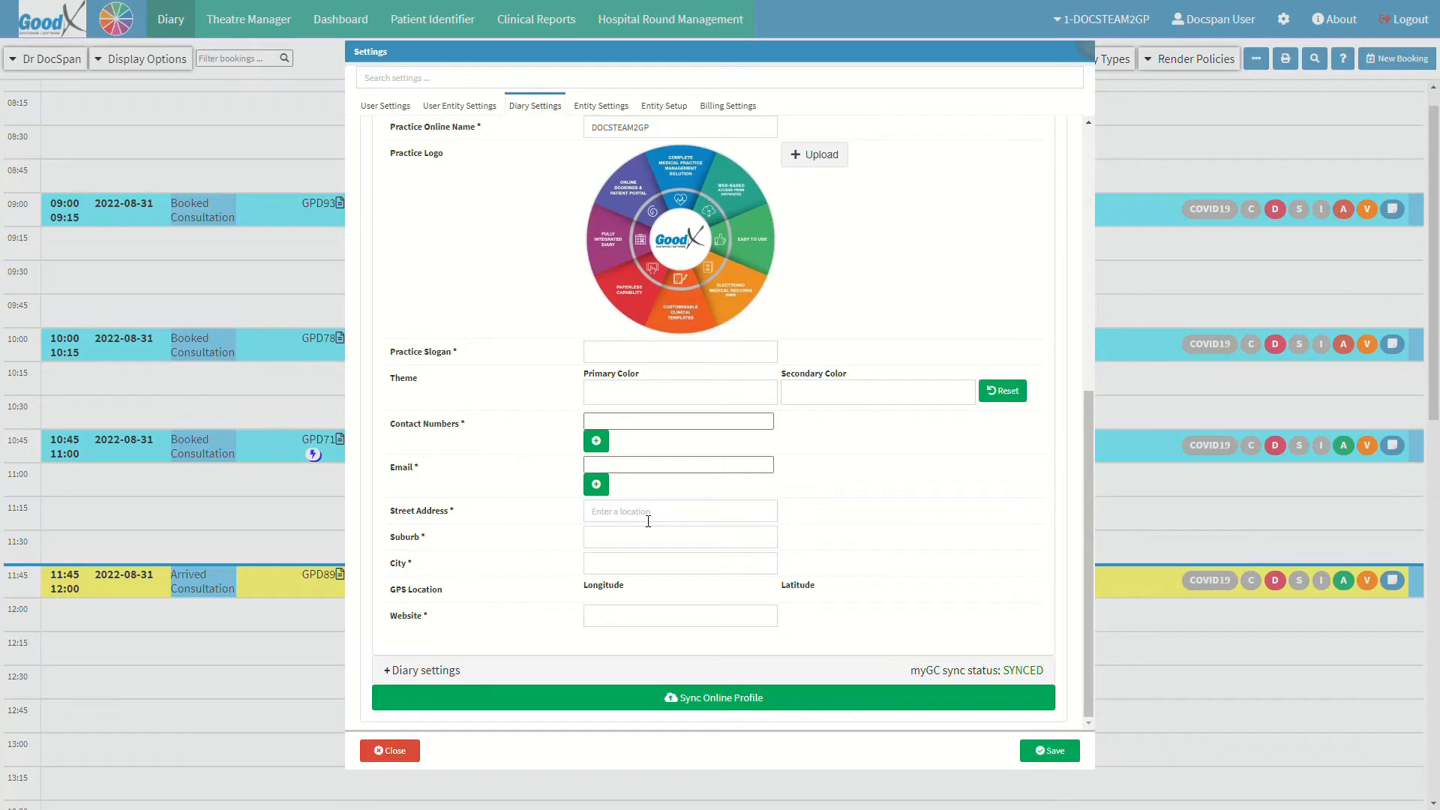
click(618, 536)
click(615, 562)
click(628, 584)
Step: Expand the Diary settings under Online Presence and examine the custom URL, external booking link, kiosk link and diary name
click(617, 670)
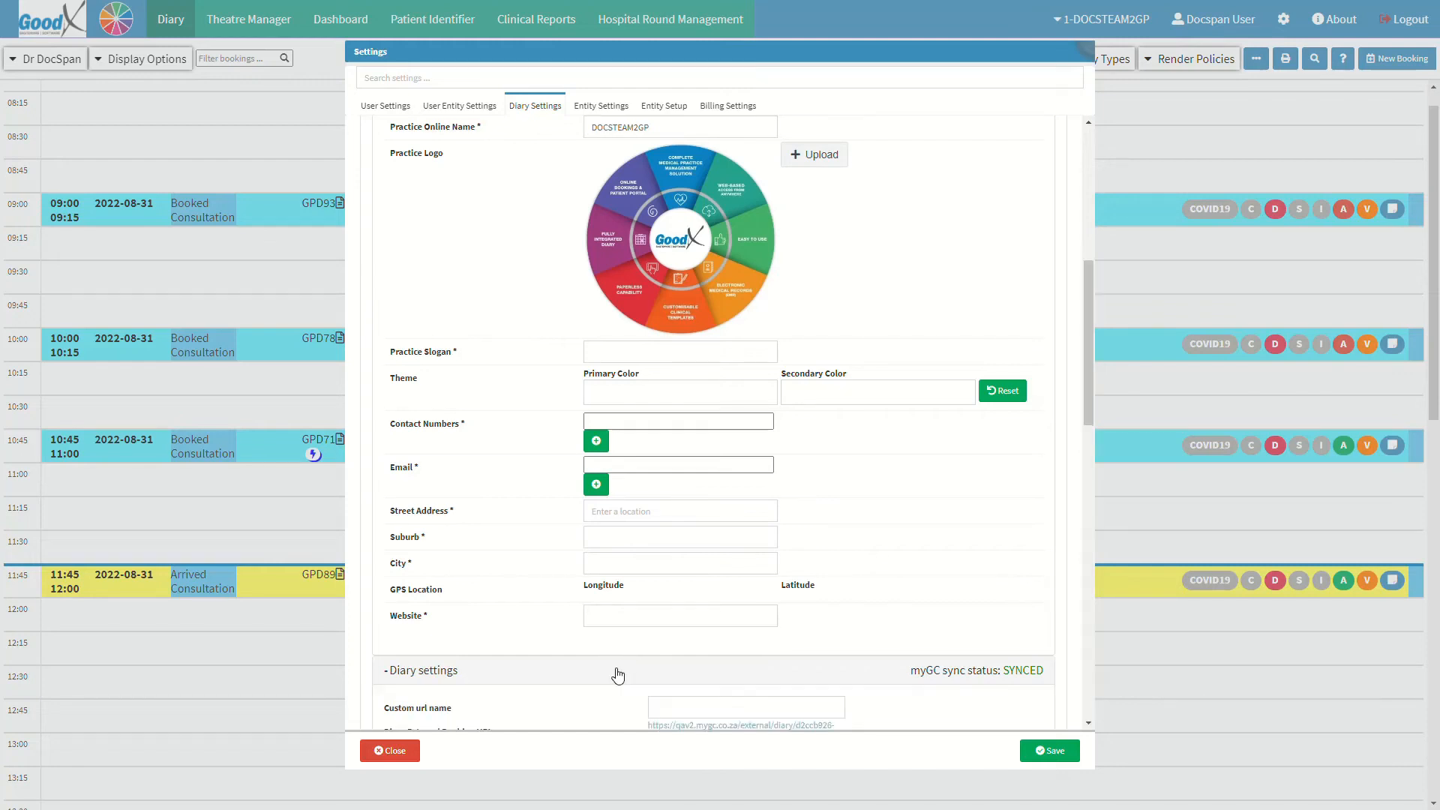
scroll(617, 674, down, 7)
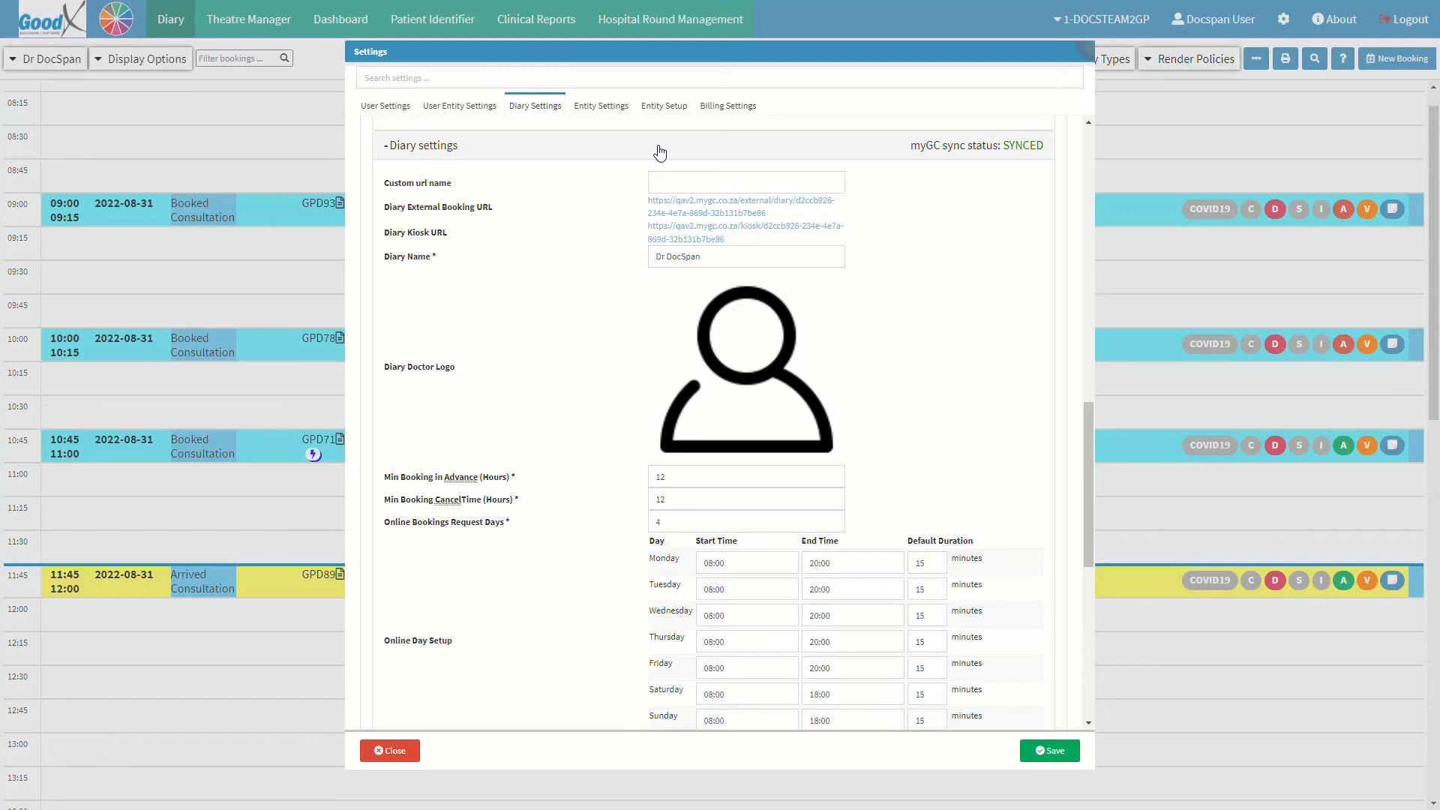
click(670, 183)
click(667, 201)
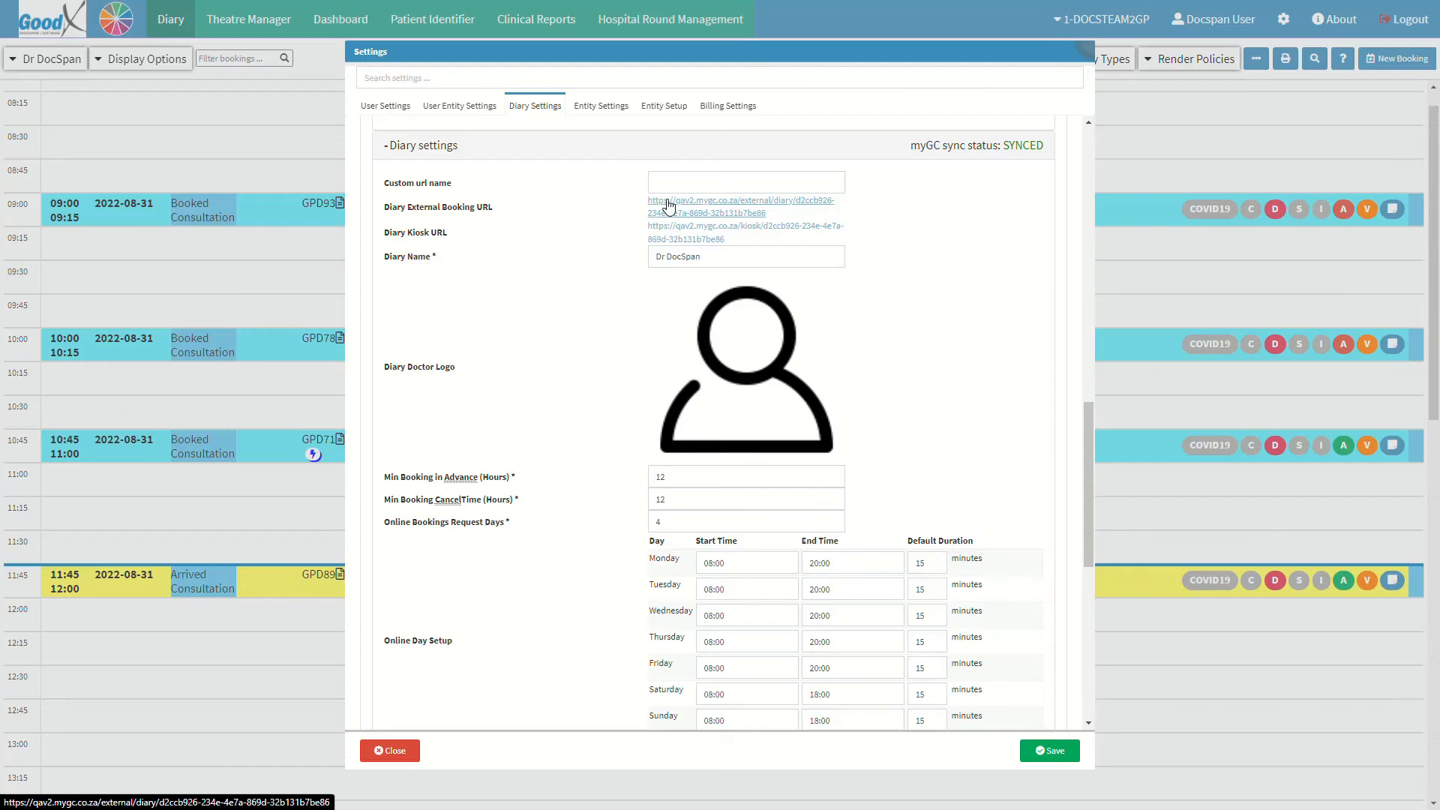
click(665, 227)
click(720, 253)
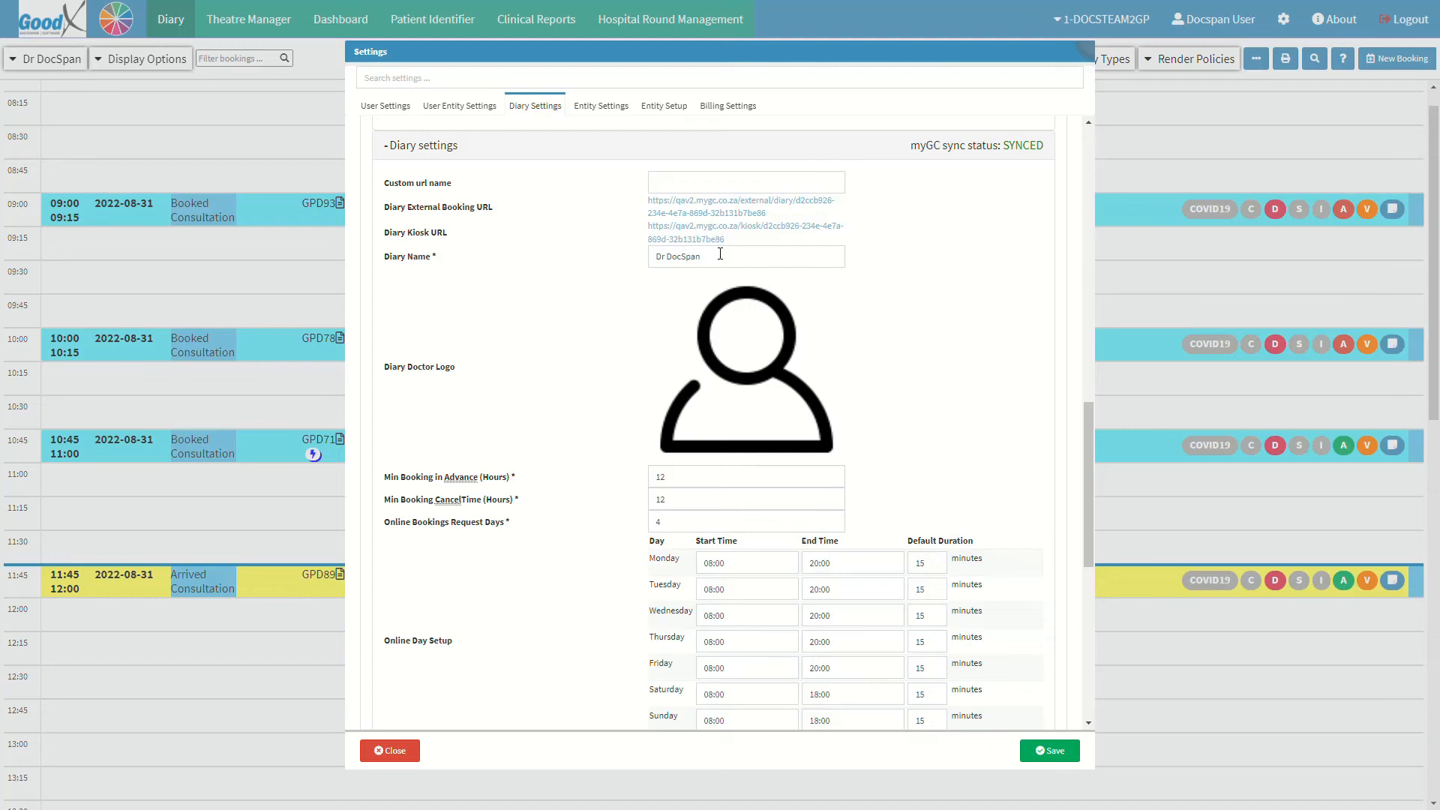
Step: Examine the diary's doctor logo, minimum booking and cancellation hours, booking request days and online day setup
click(708, 369)
click(691, 475)
key(ctrl)
click(693, 505)
click(709, 521)
click(463, 642)
Step: Examine the booking types enabled for online booking and the MyGC name of the Consultation type
scroll(474, 646, down, 3)
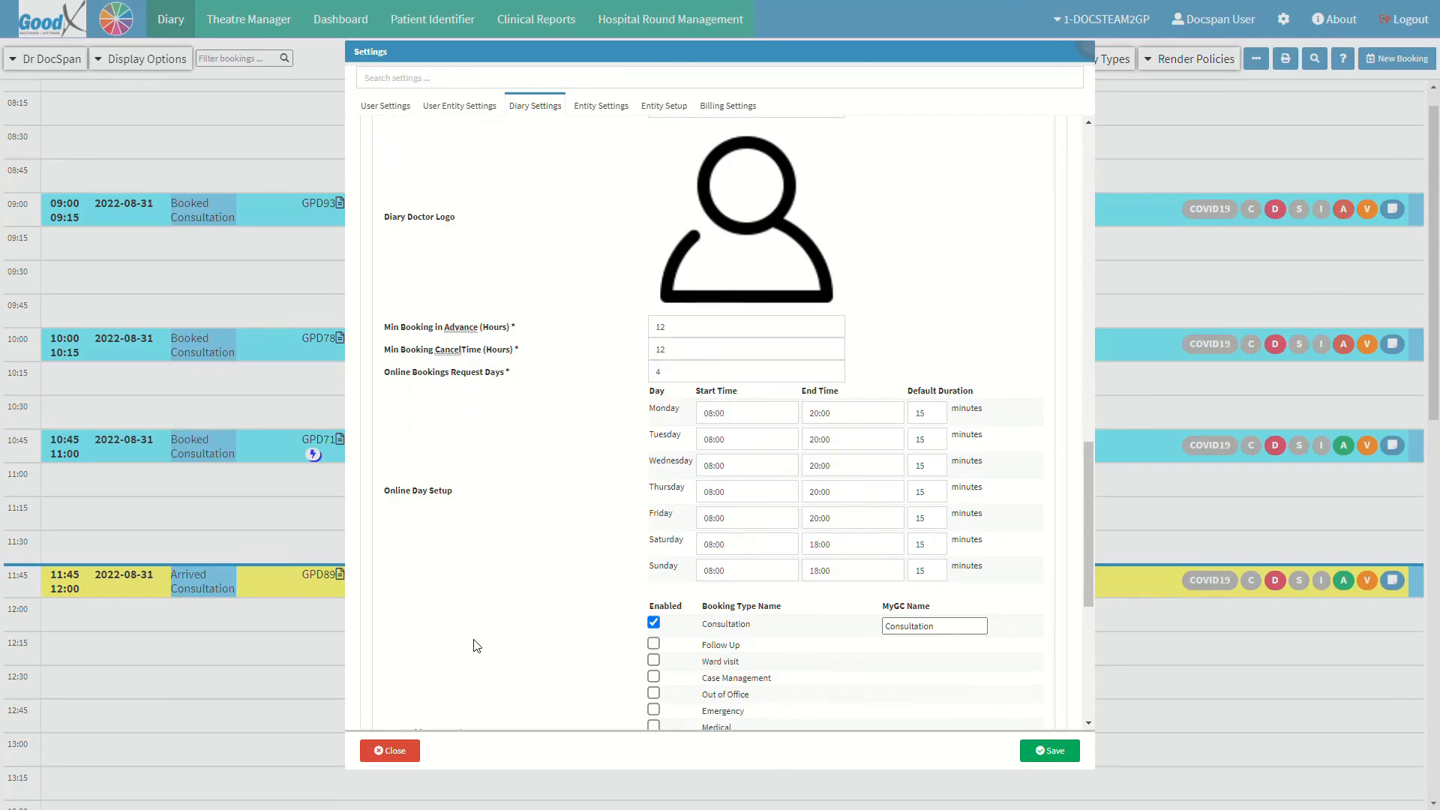
scroll(474, 646, down, 1)
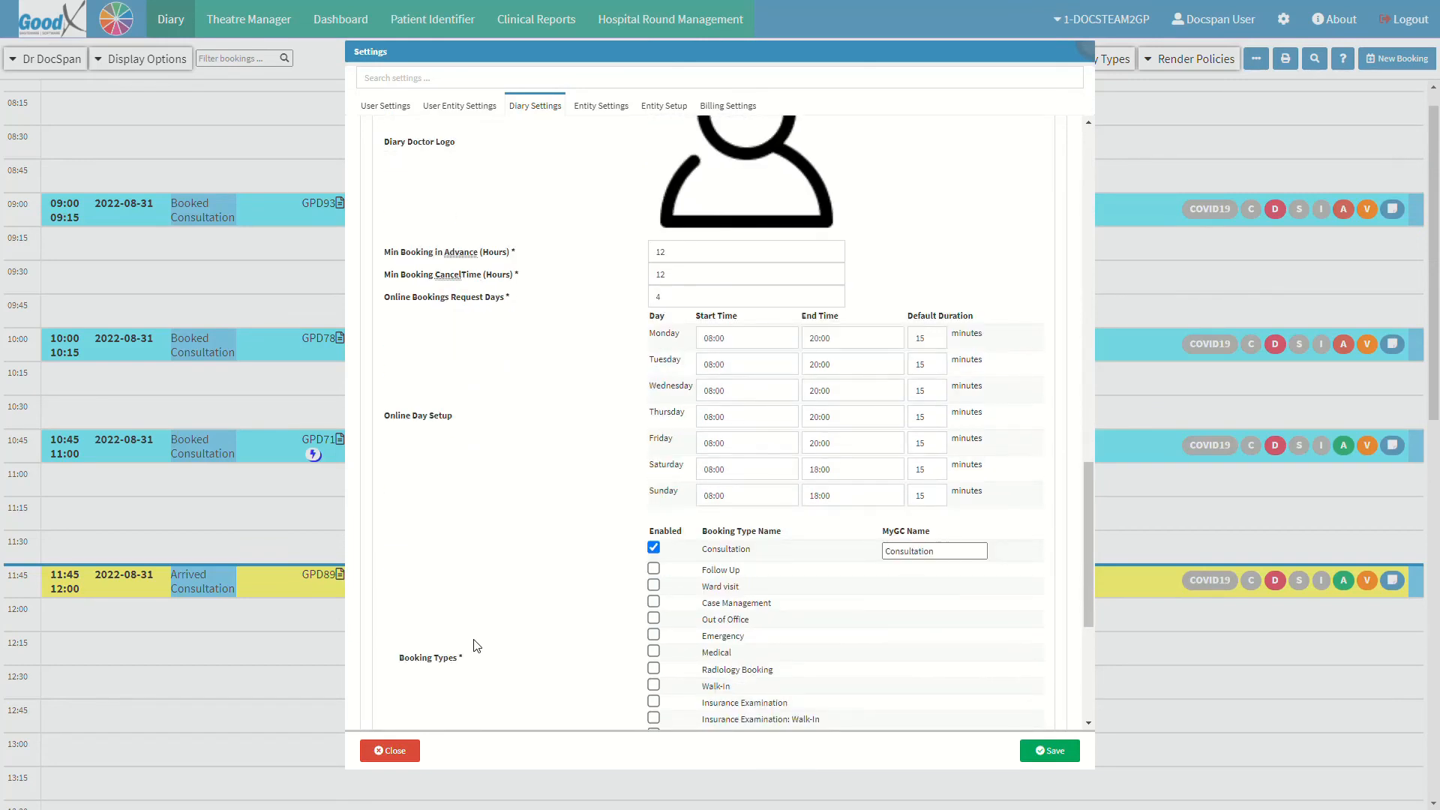
scroll(474, 646, down, 1)
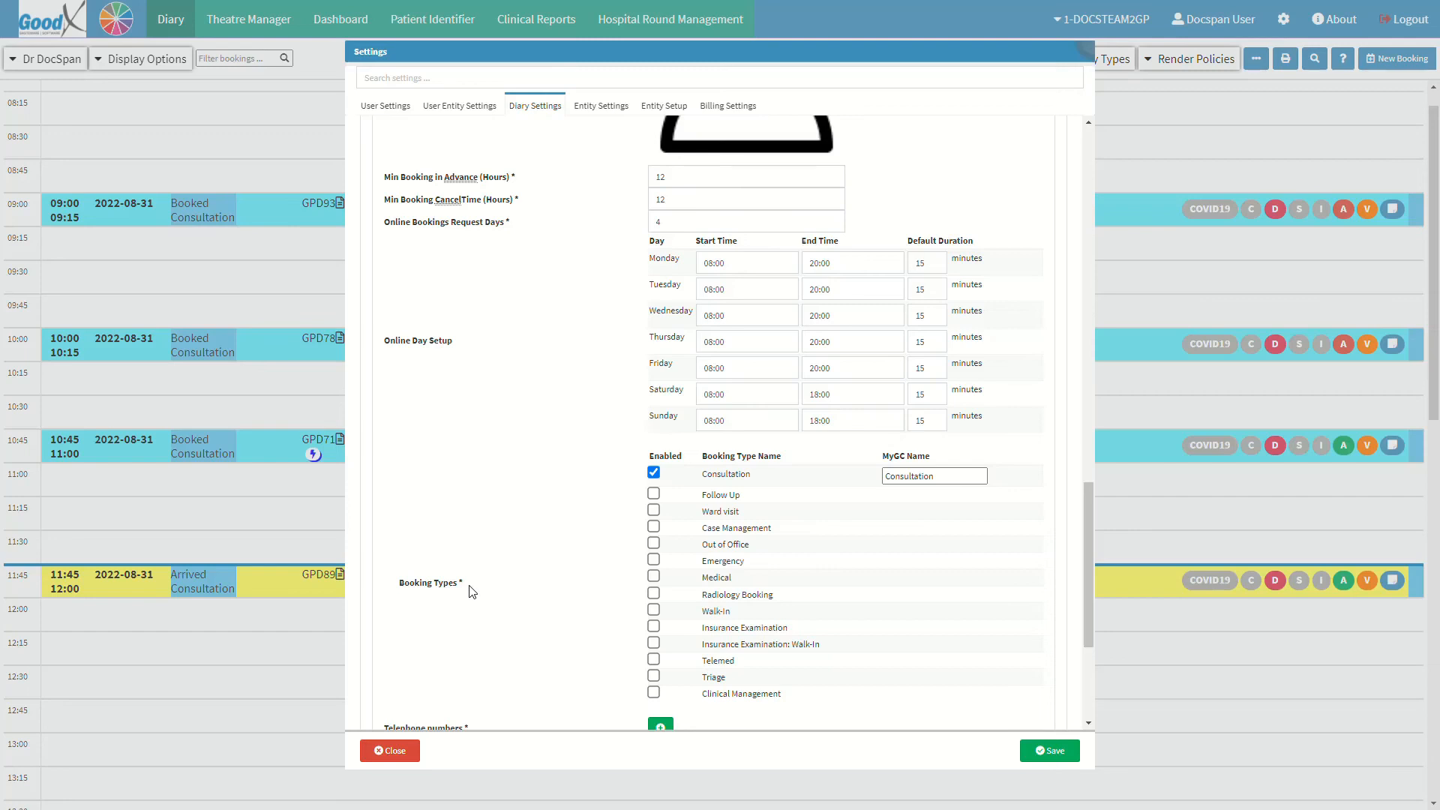
key(ctrl)
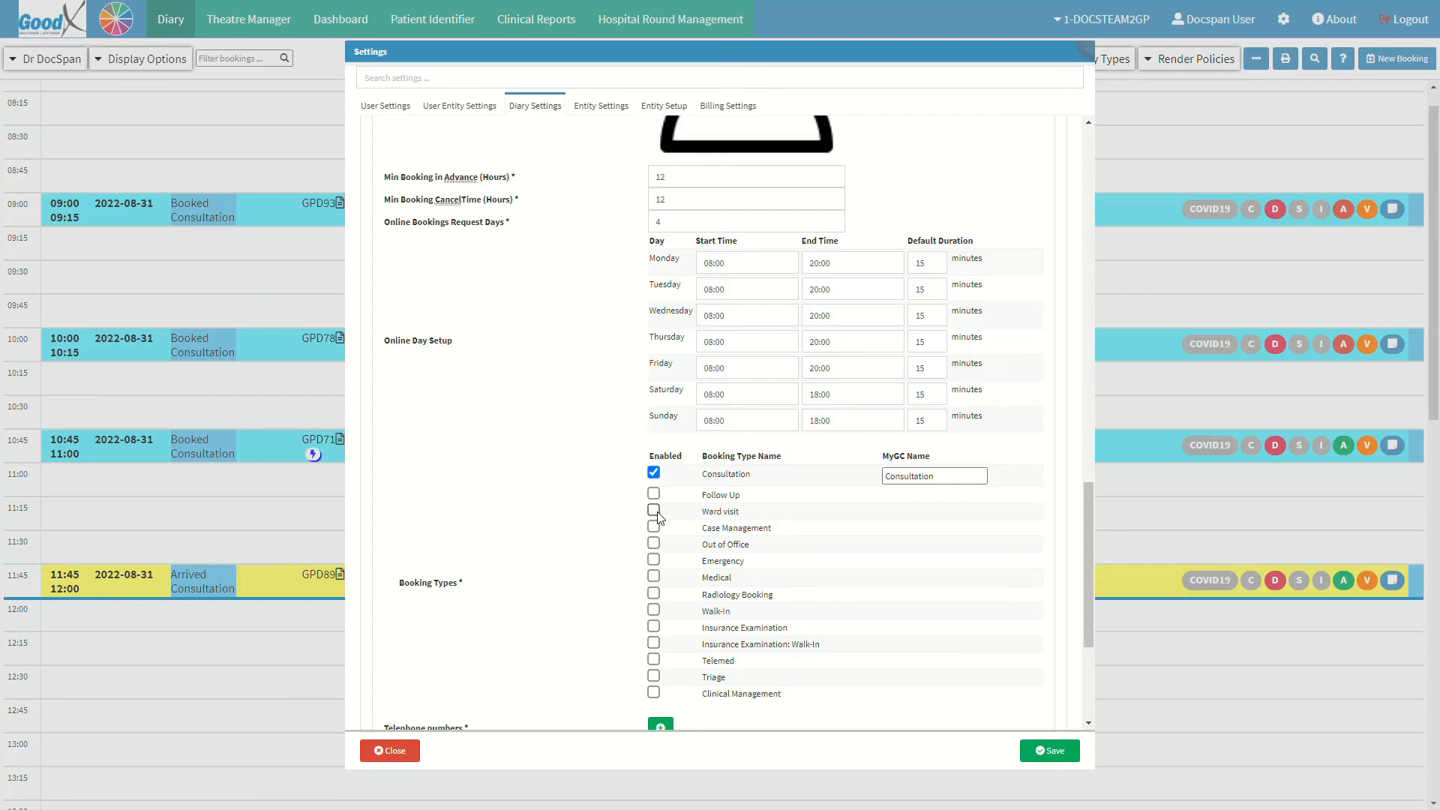
click(943, 477)
Step: Examine the diary's telephone, email, Theatre and Call-ins feature options, and street address fields
scroll(944, 478, down, 3)
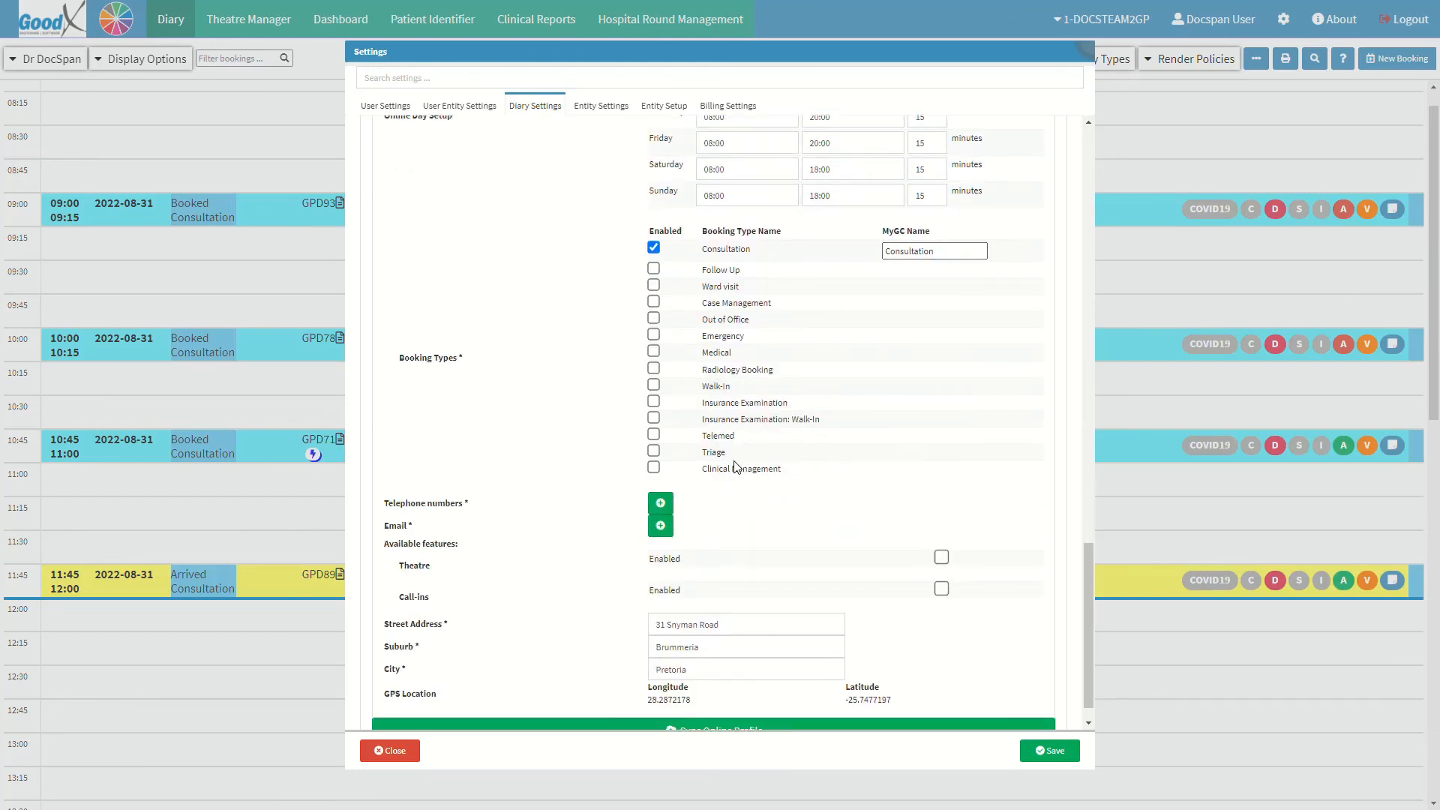
click(480, 509)
click(472, 532)
click(473, 547)
click(446, 565)
click(440, 598)
click(459, 625)
Step: Sync the online profile and save the diary settings
scroll(462, 630, down, 1)
click(708, 700)
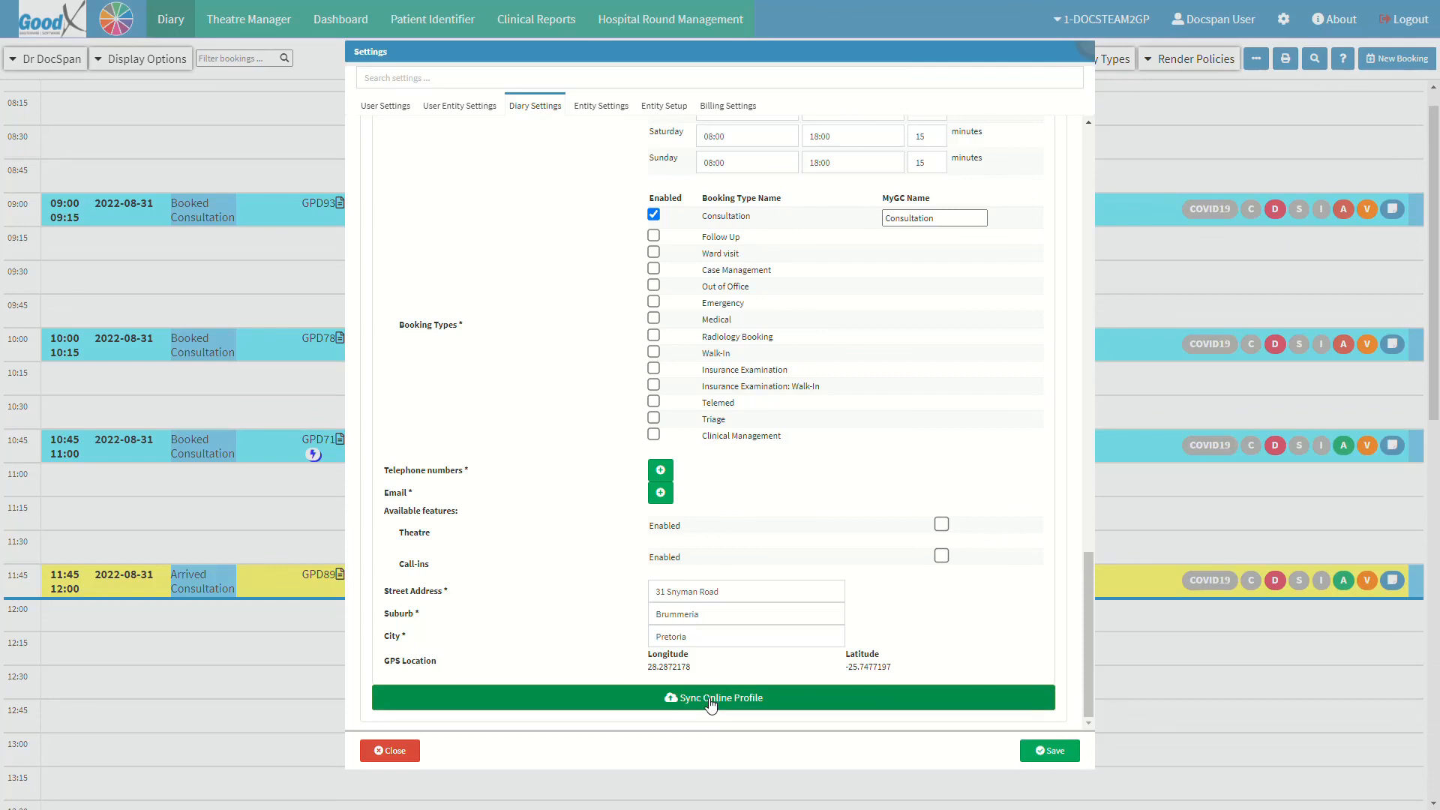
click(408, 752)
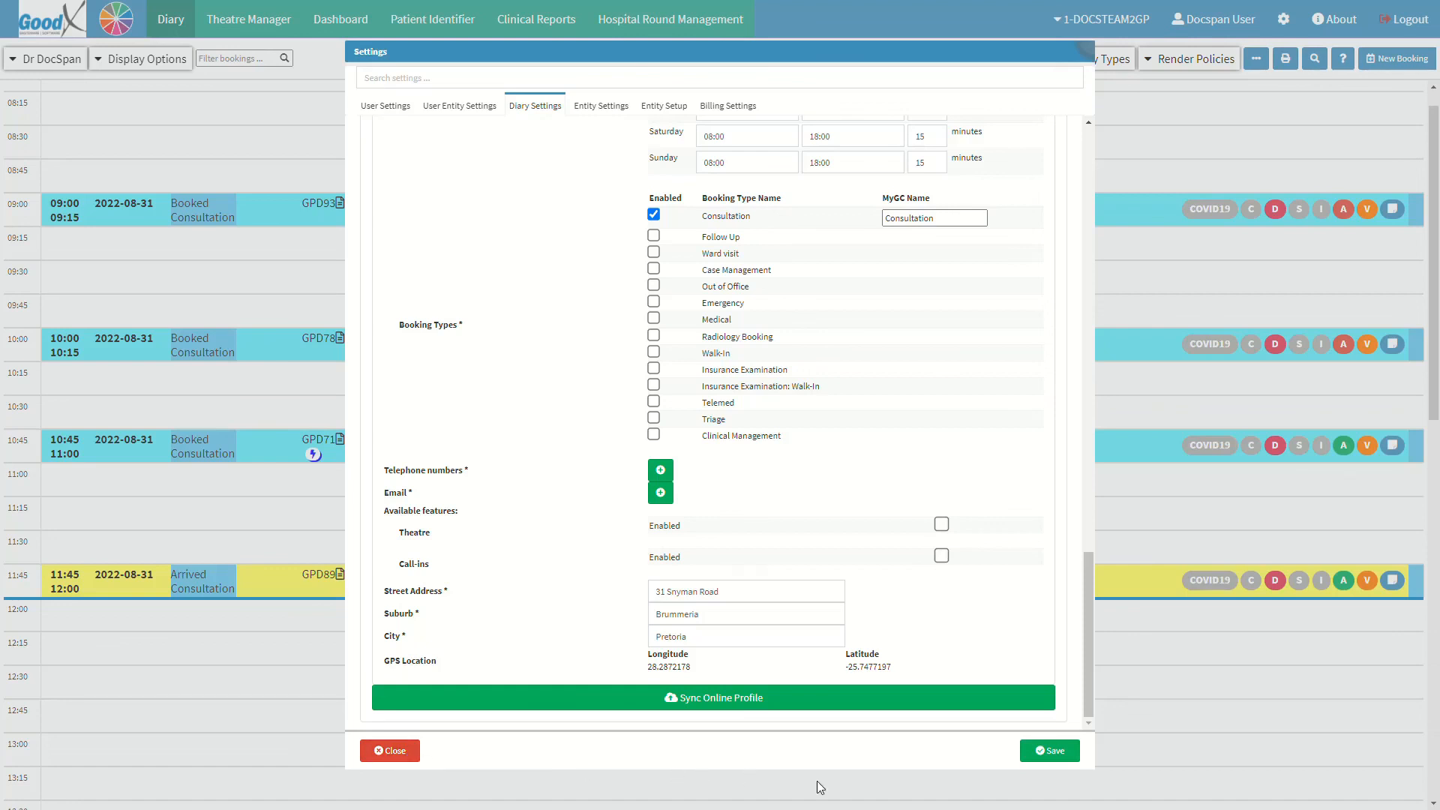
click(1043, 754)
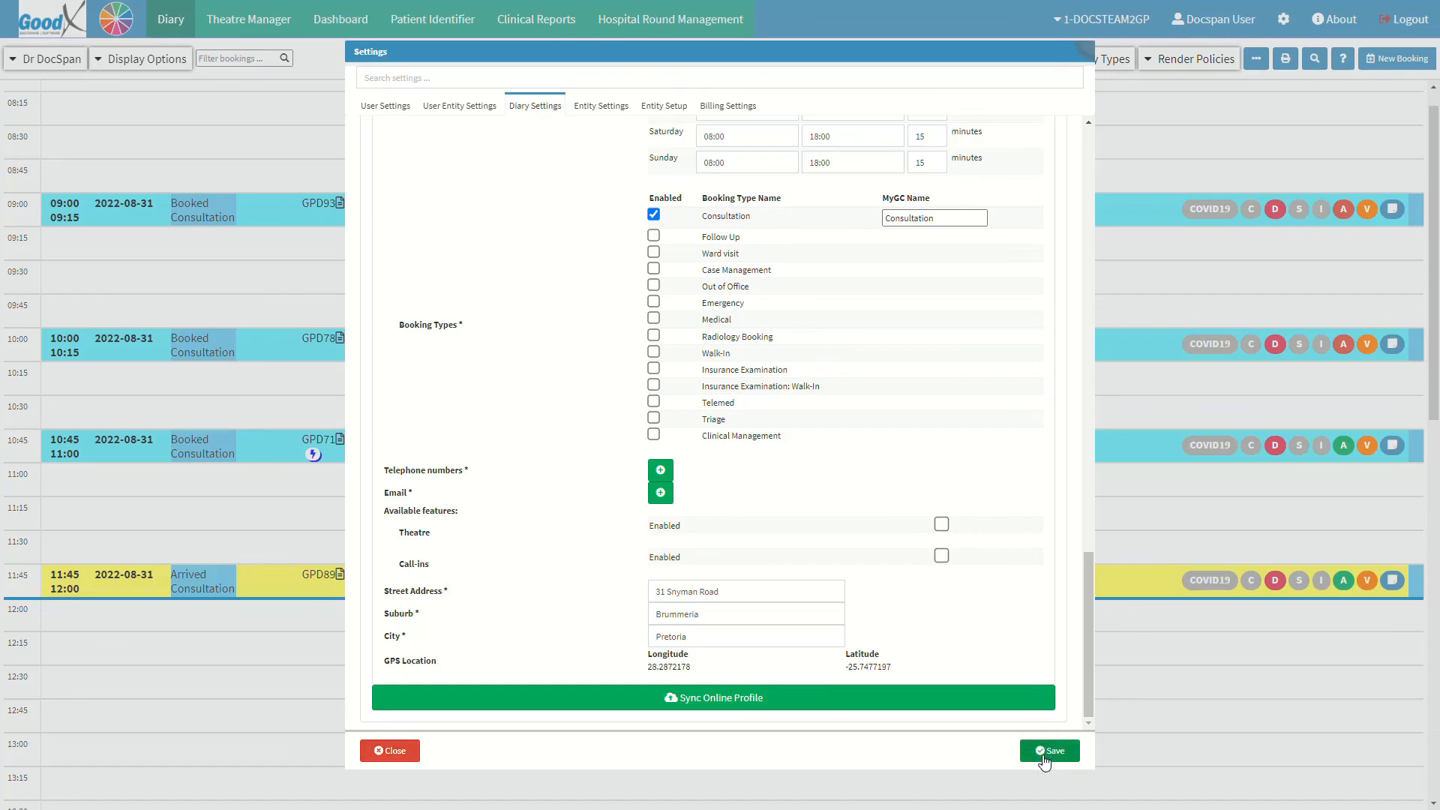